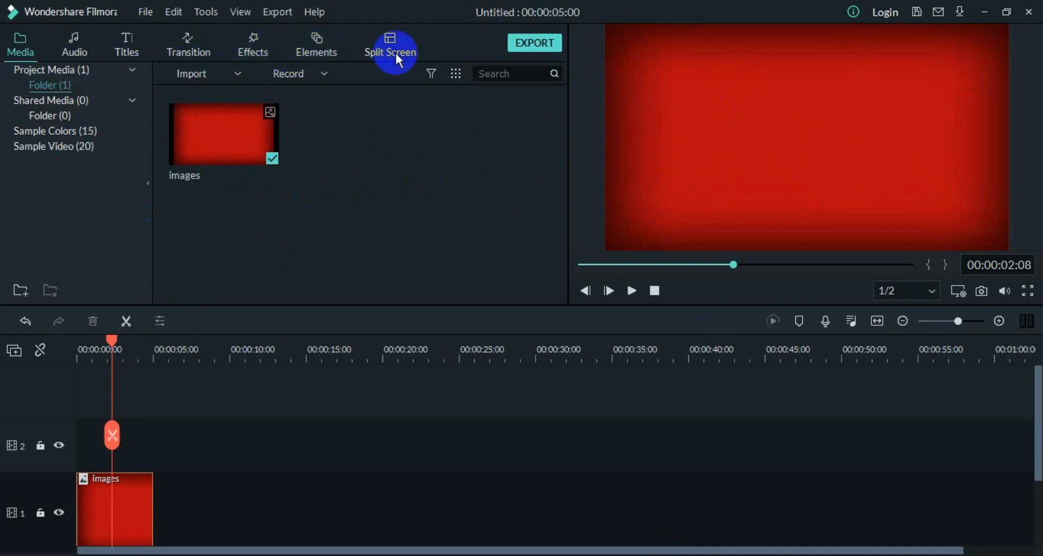
Step: Place the Default Title from the Titles library onto track 2 above the red image clip
{"action": "left_click", "coordinate": [126, 48]}
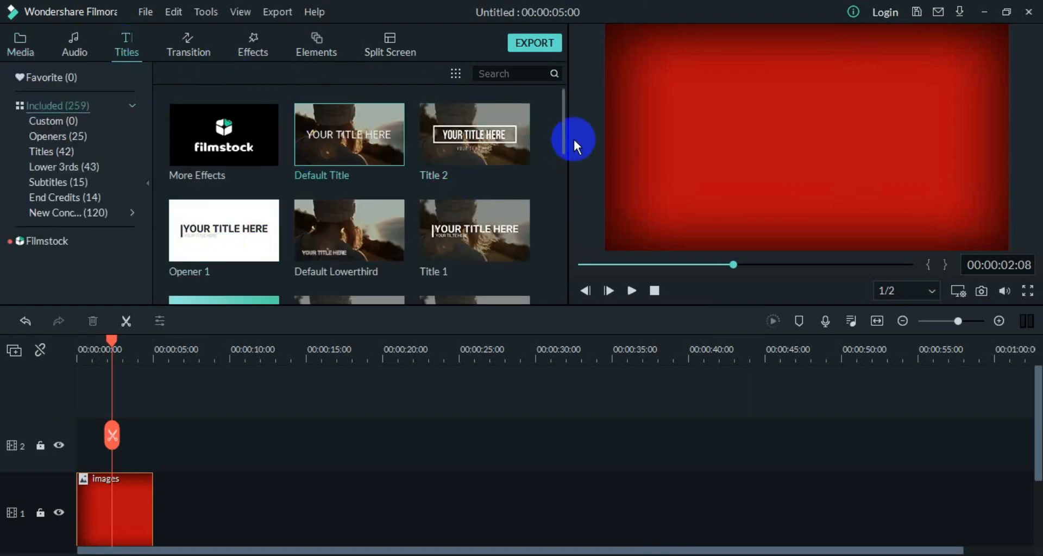
{"action": "mouse_move", "coordinate": [565, 138]}
{"action": "left_mouse_down"}
{"action": "mouse_move", "coordinate": [561, 289]}
{"action": "mouse_move", "coordinate": [562, 98]}
{"action": "left_mouse_up"}
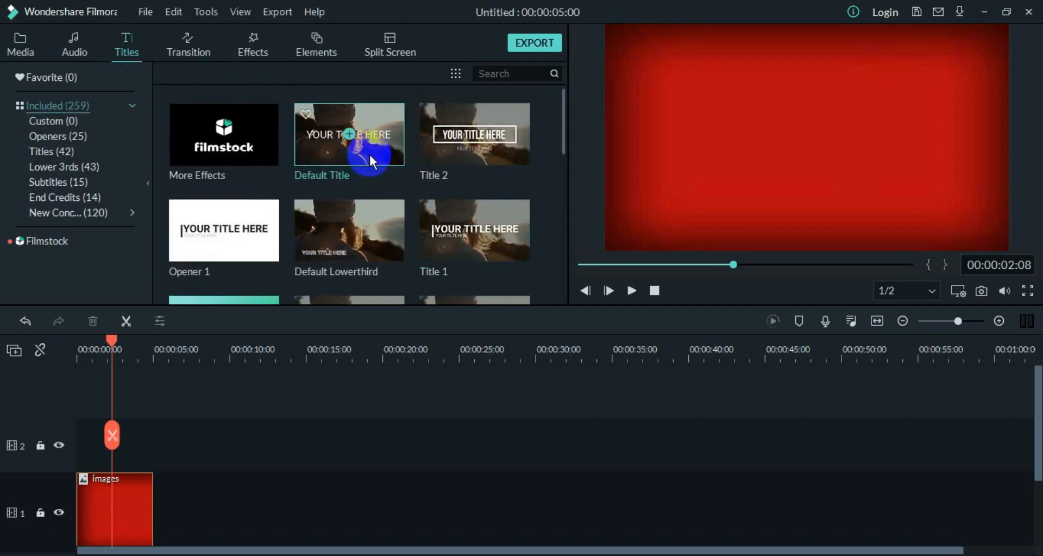
{"action": "mouse_move", "coordinate": [348, 134]}
{"action": "mouse_move", "coordinate": [382, 151]}
{"action": "left_mouse_down"}
{"action": "mouse_move", "coordinate": [179, 440]}
{"action": "mouse_move", "coordinate": [105, 444]}
{"action": "left_mouse_up"}
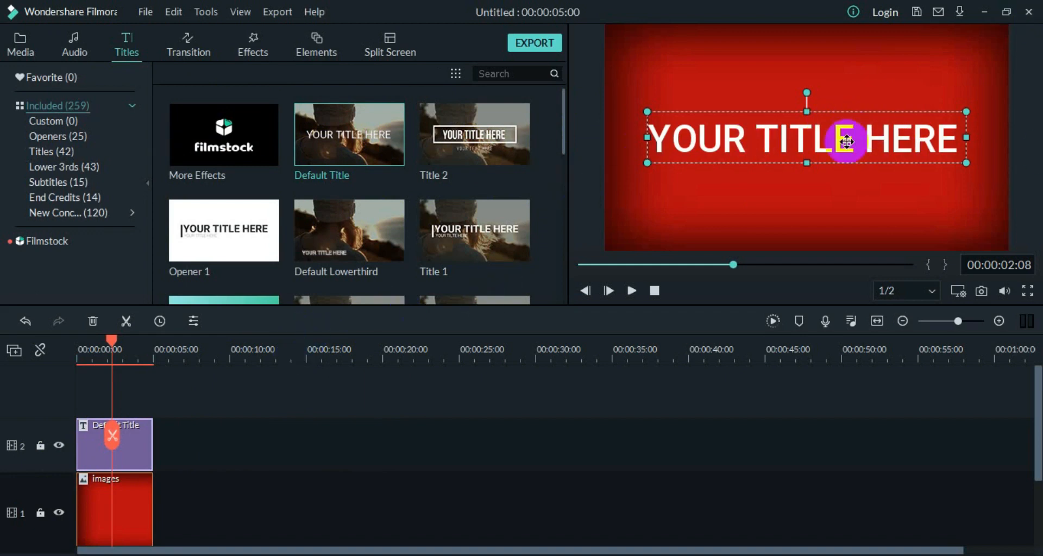
Step: Enter the title's text editor and select the placeholder YOUR TITLE HERE
{"action": "double_click", "coordinate": [131, 443]}
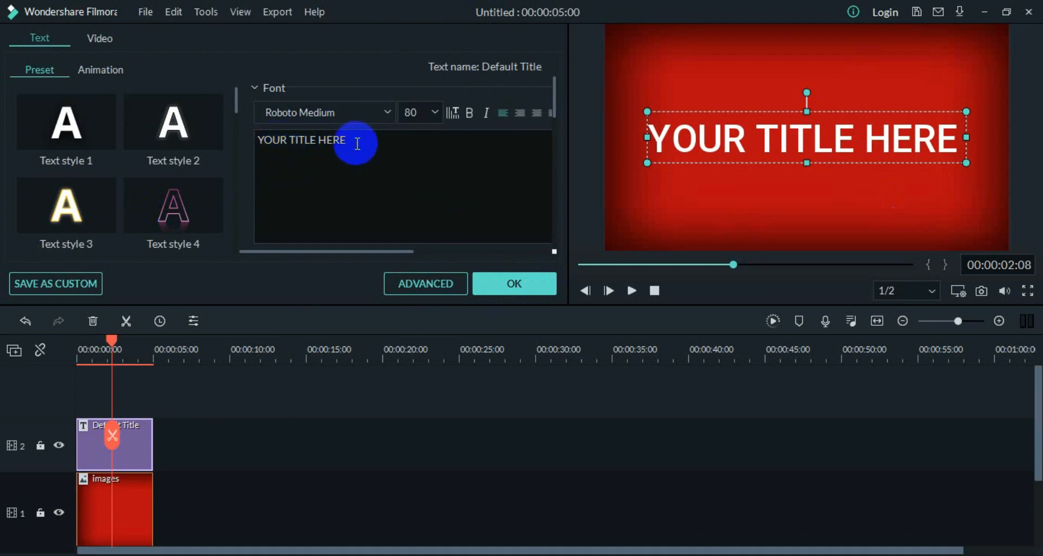
{"action": "left_click_drag", "start_coordinate": [355, 143], "coordinate": [257, 140]}
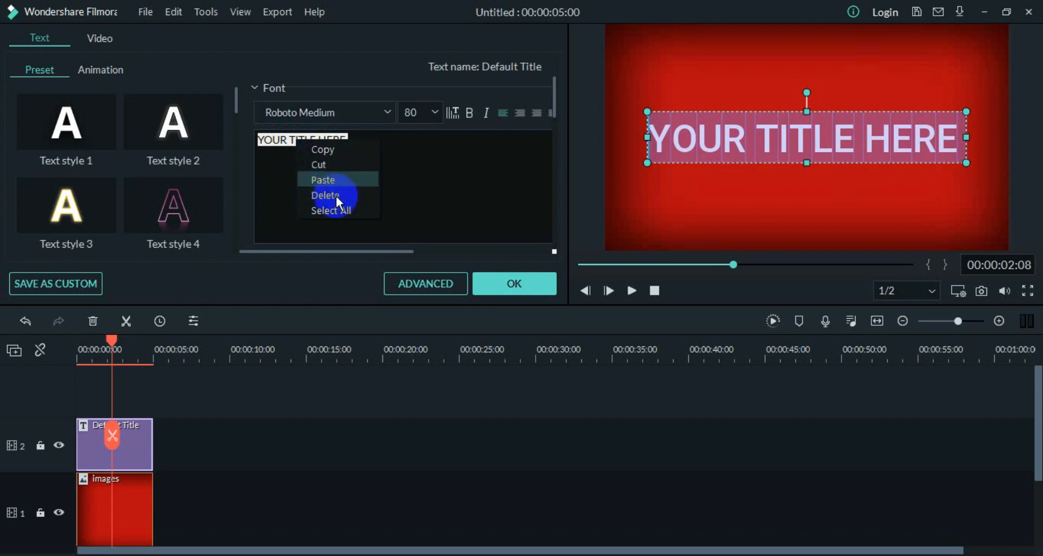
Step: Copy YOUR TITLE HERE and paste a second copy of it on a new line below
{"action": "left_click", "coordinate": [331, 151]}
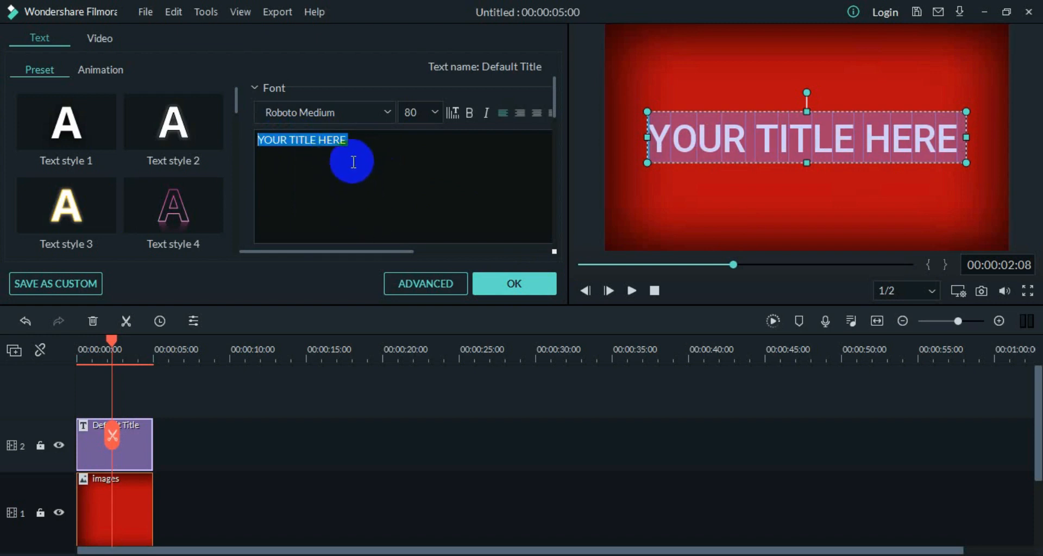
{"action": "left_click", "coordinate": [353, 145]}
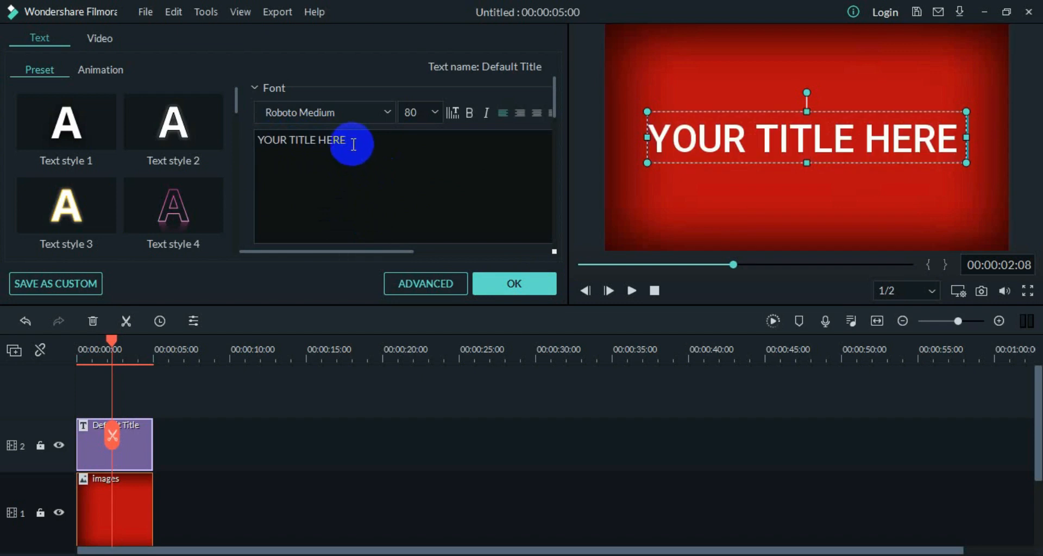
{"action": "key", "text": "Return"}
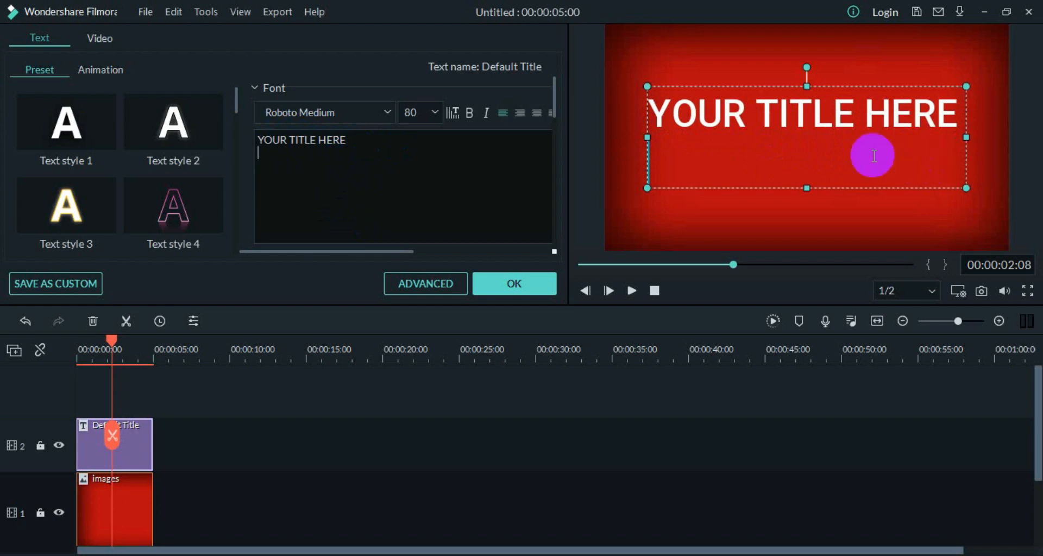
{"action": "right_click", "coordinate": [275, 159]}
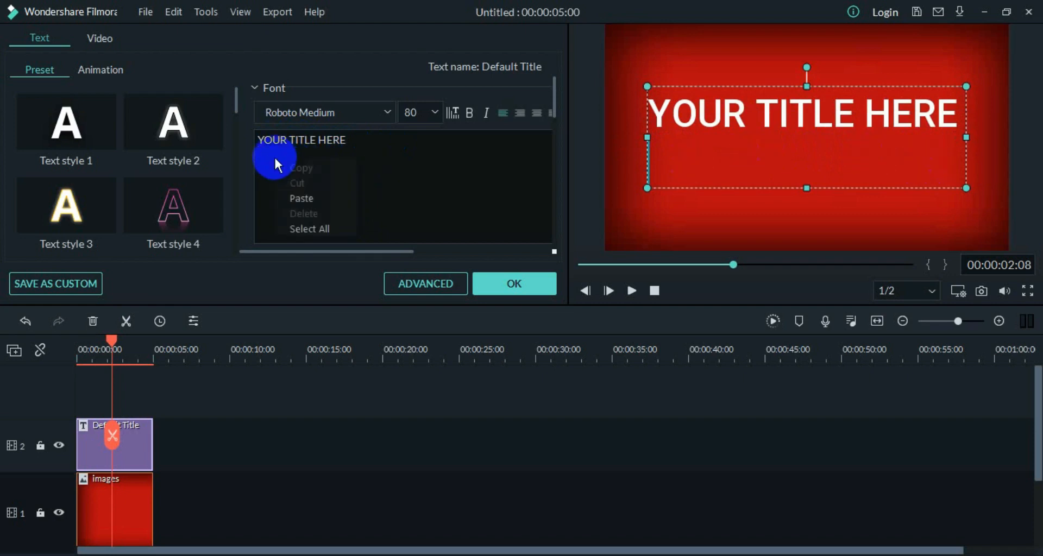
{"action": "left_click", "coordinate": [303, 198]}
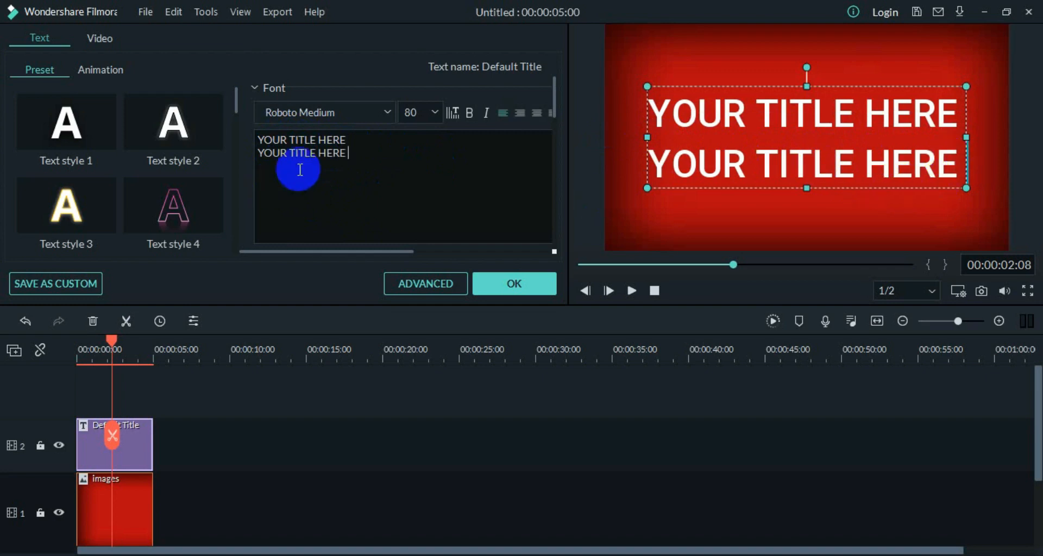
Step: Delete the pasted text and undo back to the single YOUR TITLE HERE line
{"action": "left_click_drag", "start_coordinate": [351, 155], "coordinate": [255, 136]}
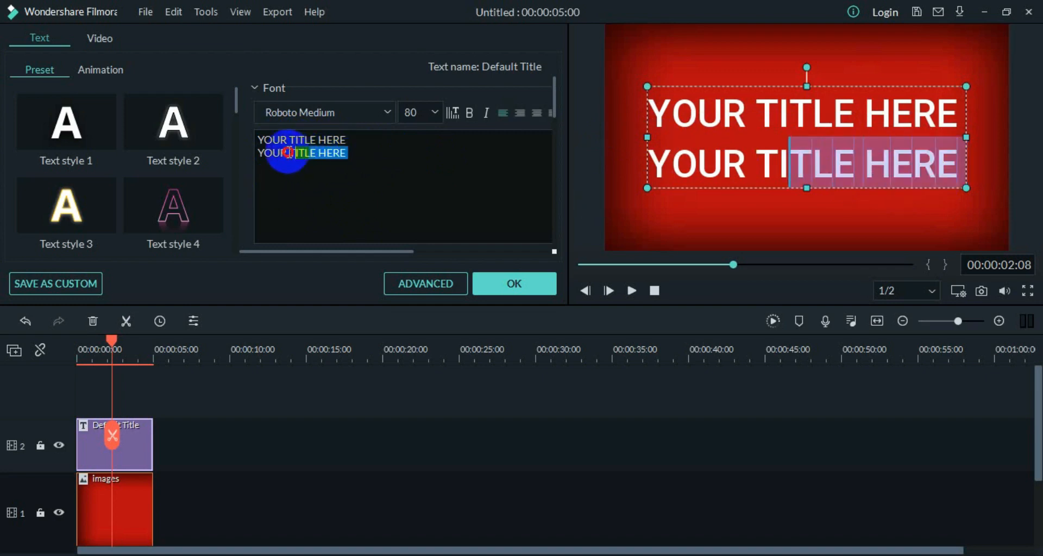
{"action": "key", "text": "Delete"}
{"action": "key", "text": "ctrl+z"}
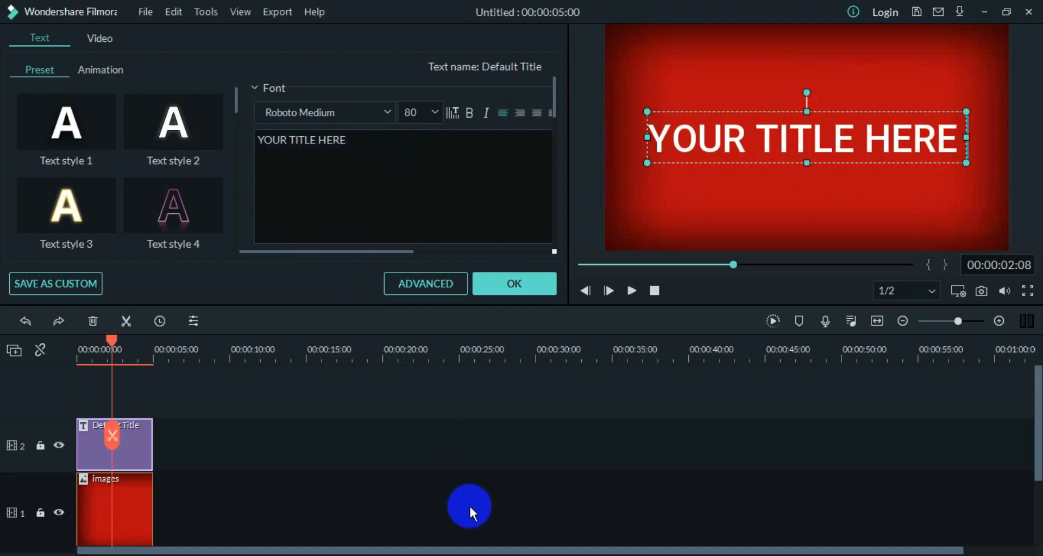
Step: In Notepad, break the sentence after SoCiAL into 'FaceBooK Is A SoCiAL' and 'MeDiA PlaTForM'
{"action": "left_click", "coordinate": [505, 501]}
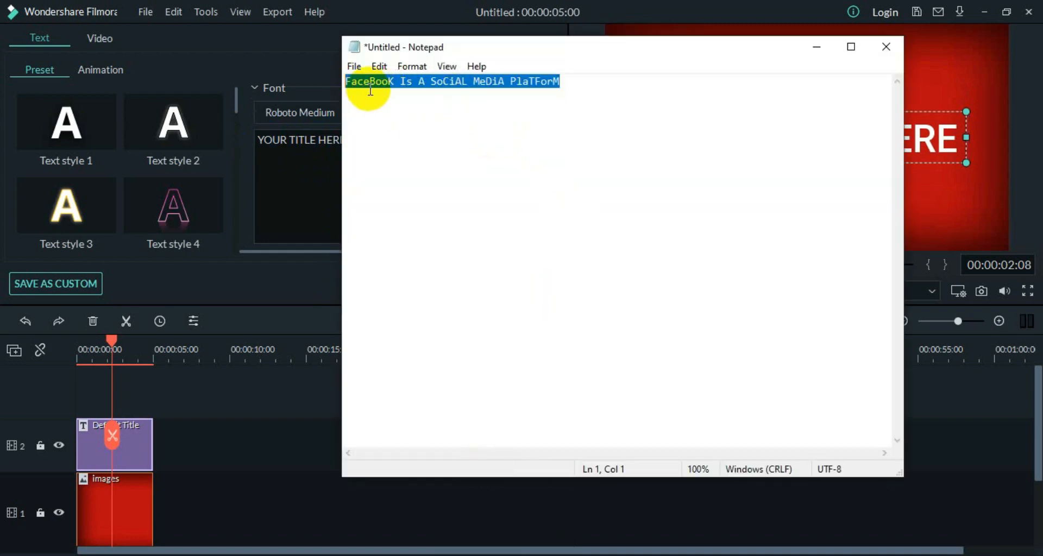
{"action": "left_click", "coordinate": [468, 104]}
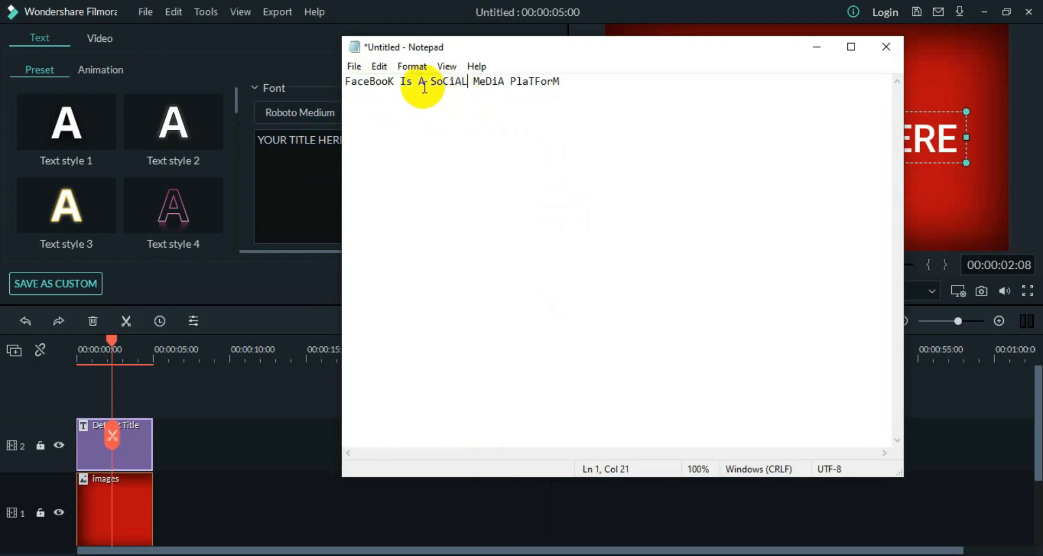
{"action": "key", "text": "Return"}
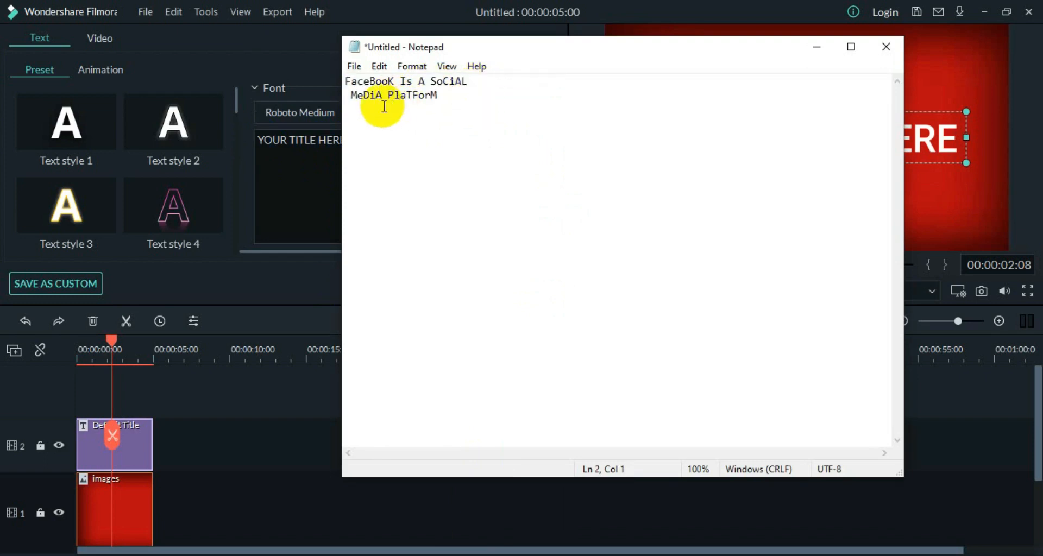
Step: Copy both lines of the Notepad note
{"action": "left_click_drag", "start_coordinate": [444, 96], "coordinate": [342, 77]}
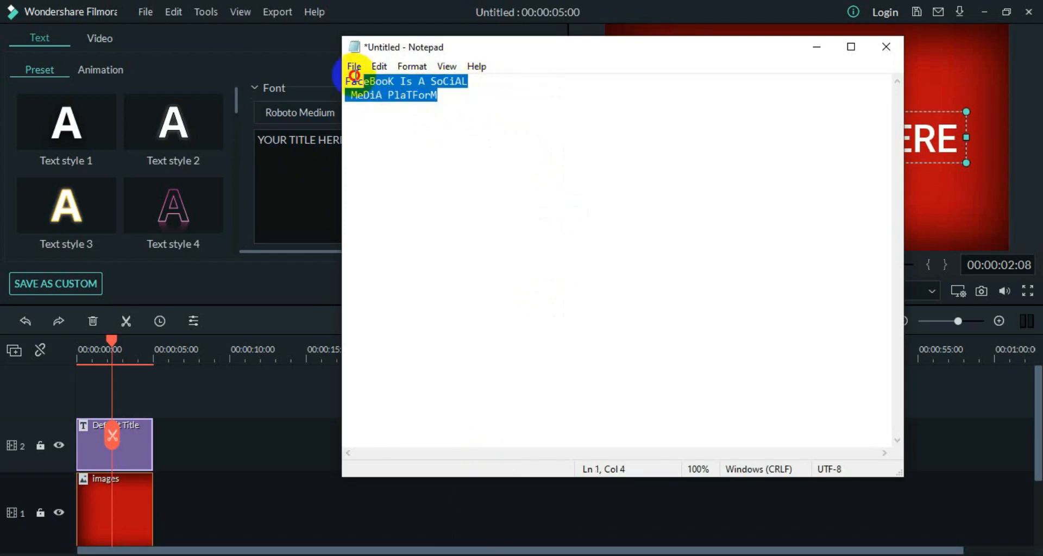
{"action": "right_click", "coordinate": [378, 84]}
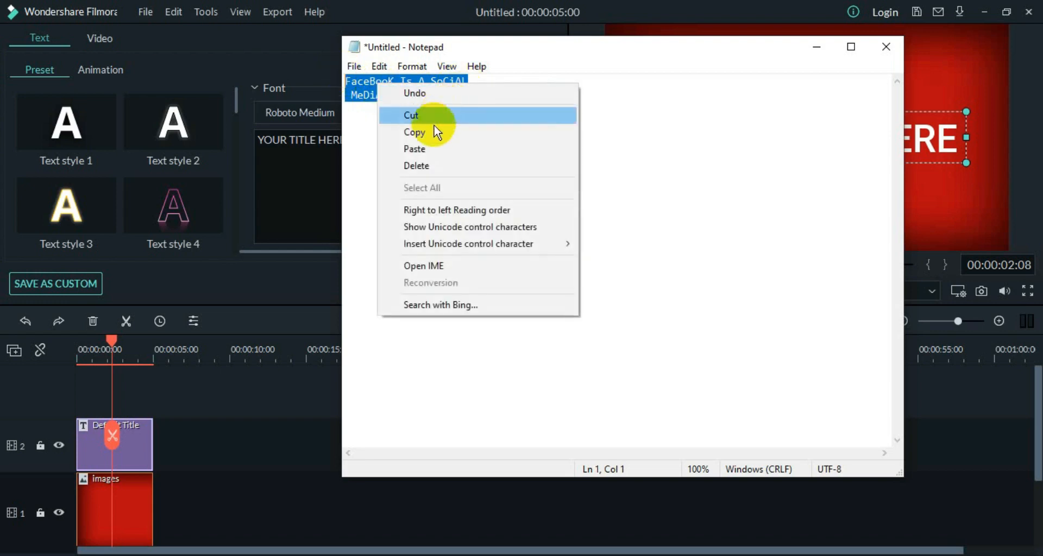
{"action": "left_click", "coordinate": [414, 131]}
Step: Paste 'FaceBooK Is A SoCiAL' / 'MeDiA PlaTForM' over YOUR TITLE HERE in the title text box
{"action": "left_click", "coordinate": [816, 47]}
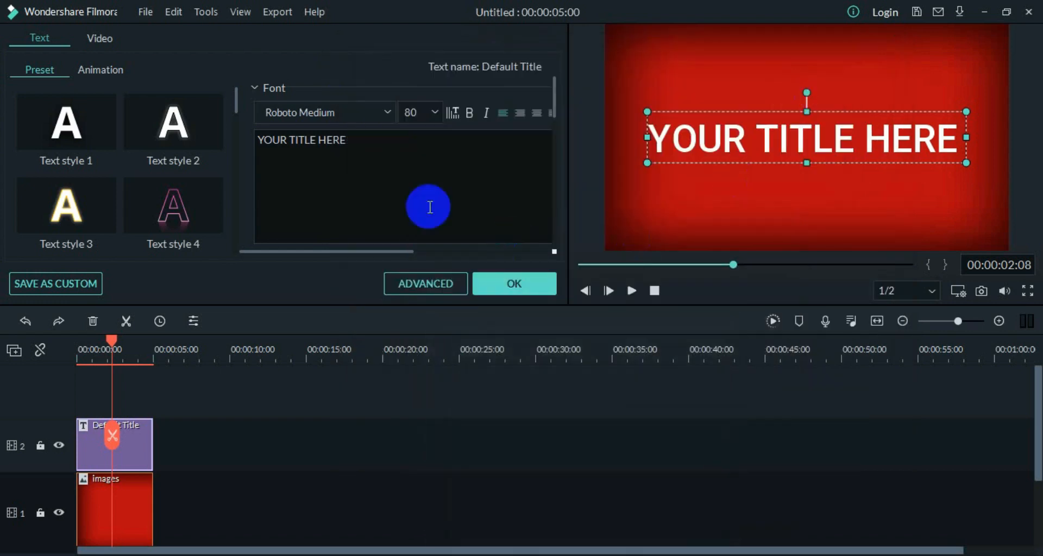
{"action": "left_click_drag", "start_coordinate": [361, 148], "coordinate": [244, 137]}
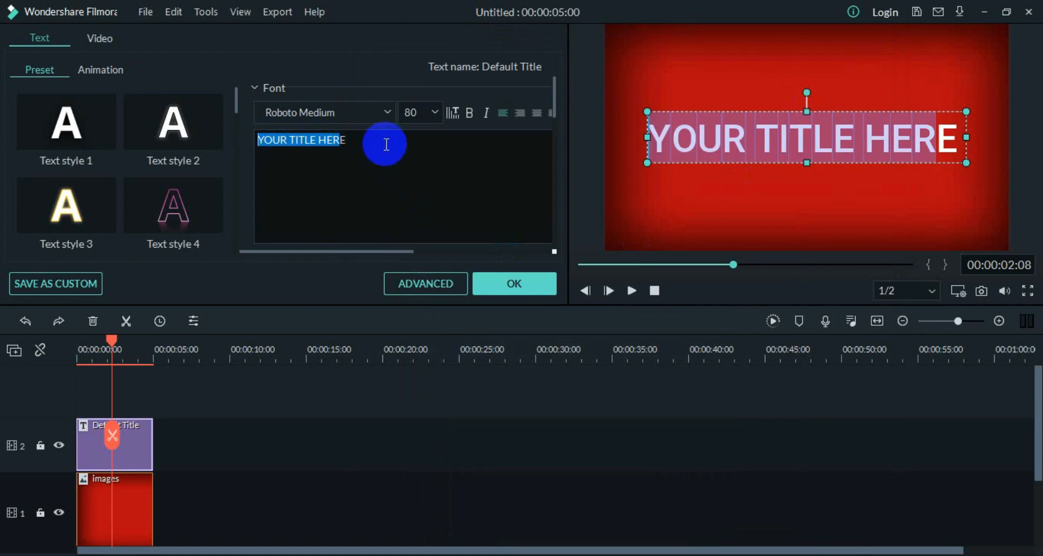
{"action": "left_click_drag", "start_coordinate": [352, 140], "coordinate": [252, 140]}
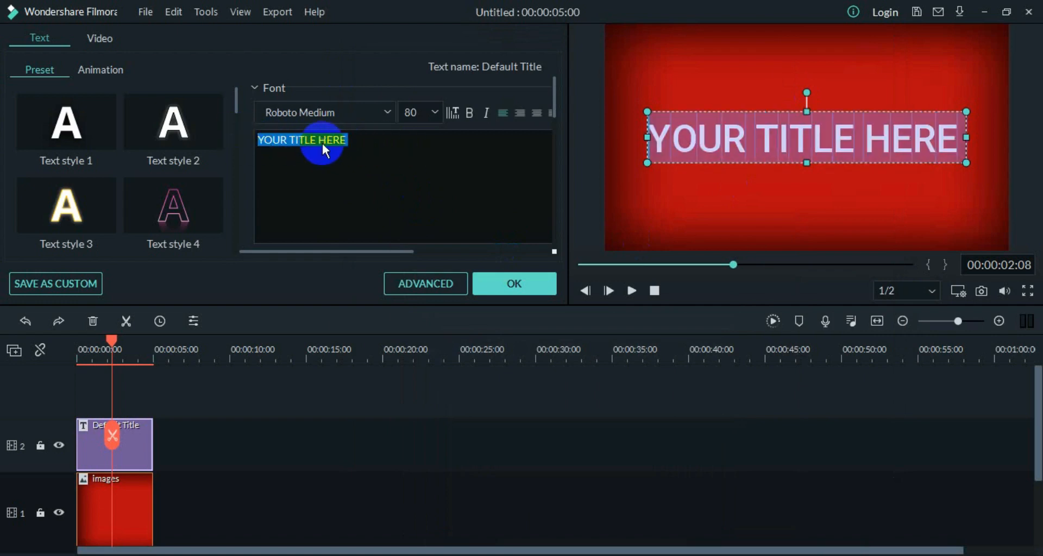
{"action": "right_click", "coordinate": [326, 147]}
{"action": "left_click", "coordinate": [352, 184]}
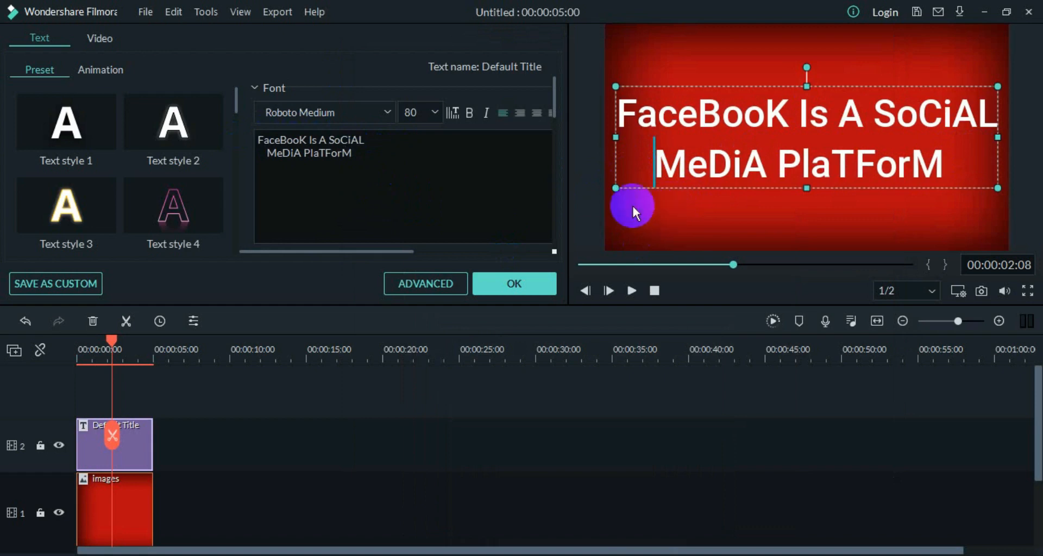
{"action": "left_click", "coordinate": [408, 181]}
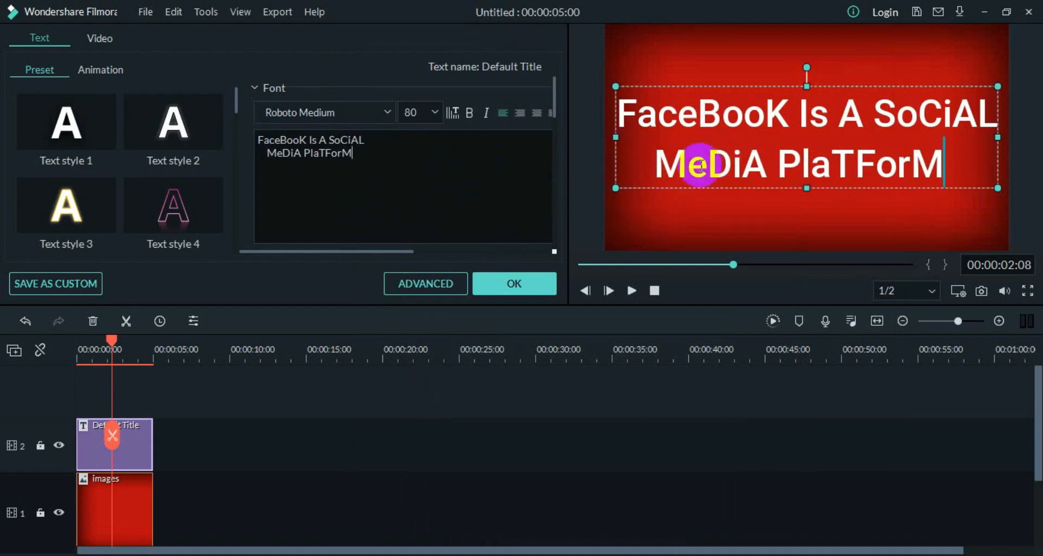